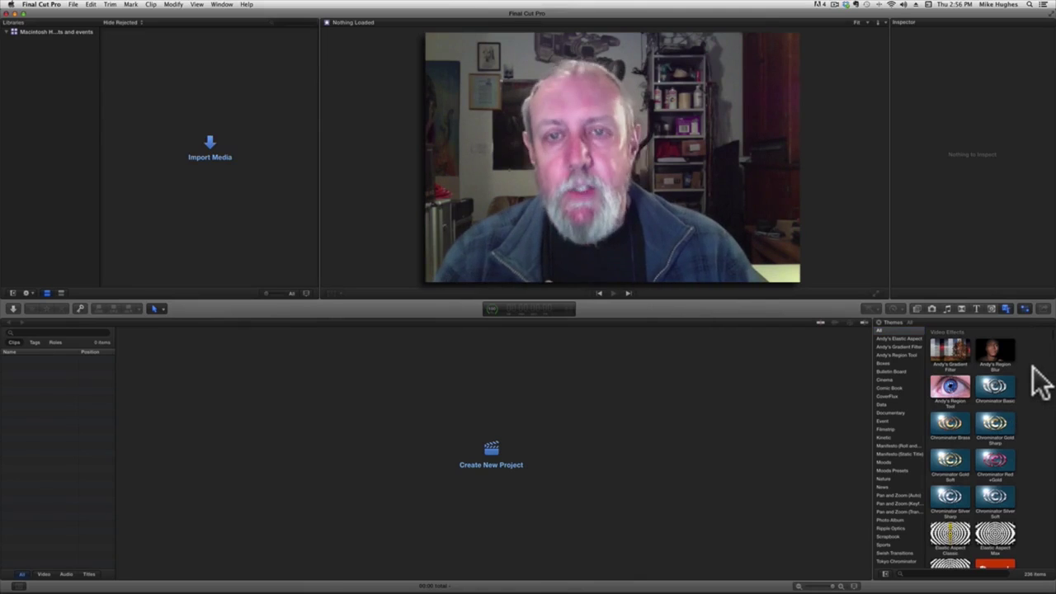
- Select camera Clips #3 through #8 and bring up their import options
{"action": "scroll", "coordinate": [1041, 381], "scroll_direction": "down", "scroll_amount": 15}
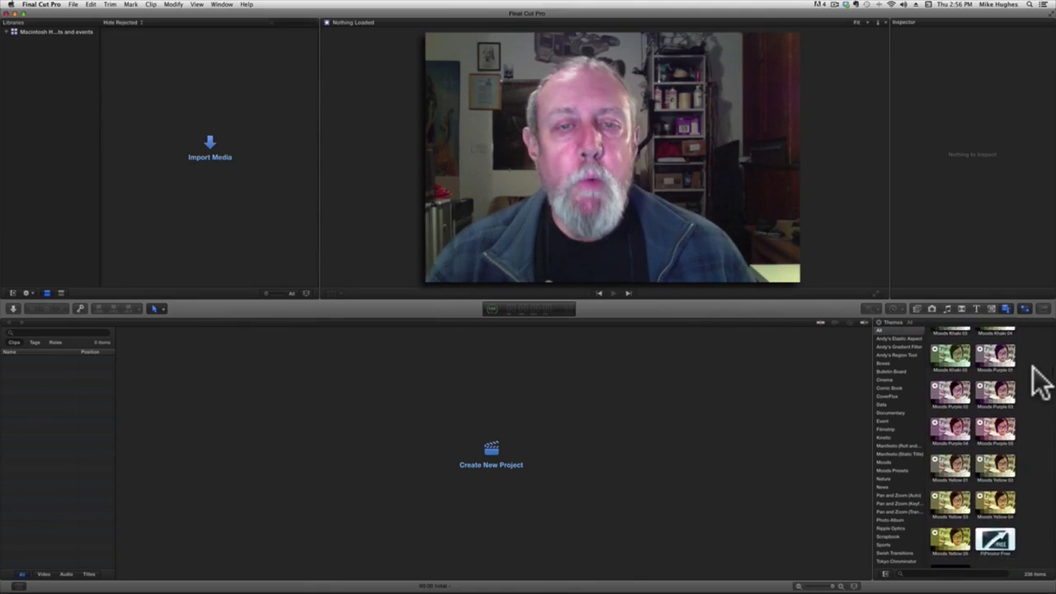
{"action": "scroll", "coordinate": [1040, 381], "scroll_direction": "down", "scroll_amount": 15}
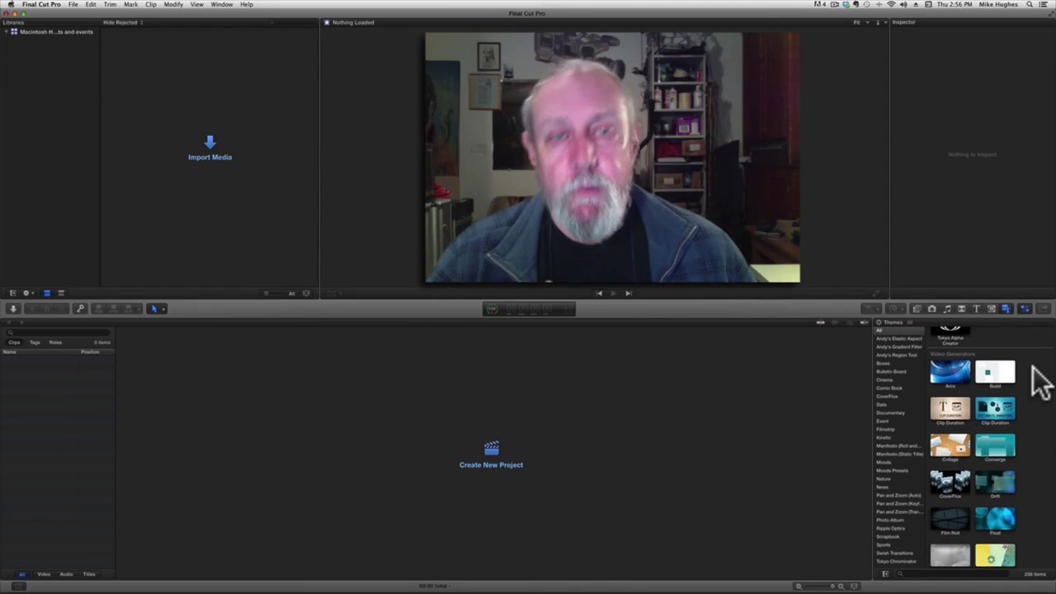
{"action": "scroll", "coordinate": [1040, 381], "scroll_direction": "down", "scroll_amount": 1}
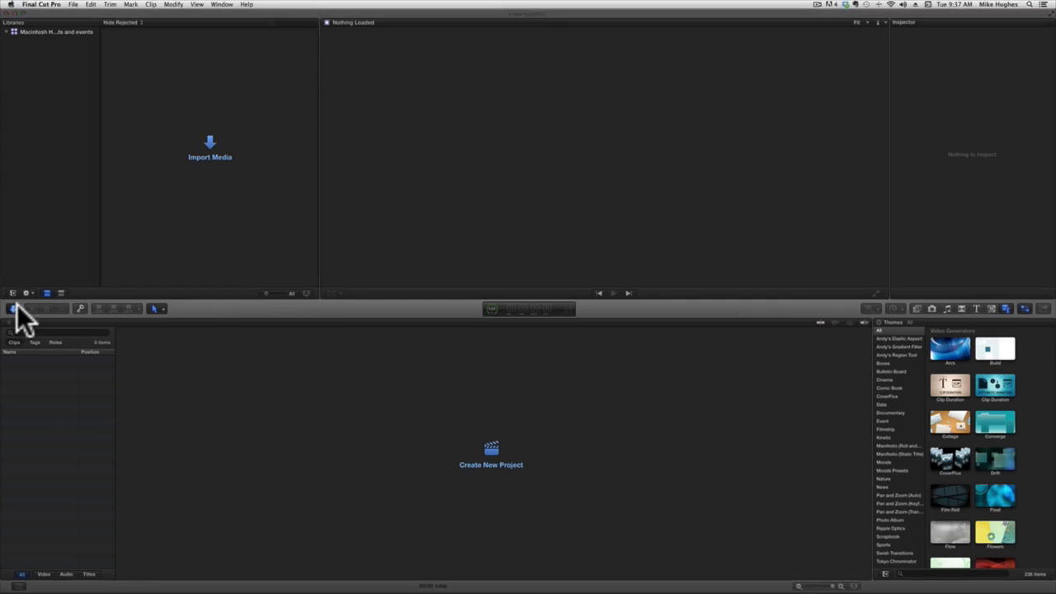
{"action": "left_click", "coordinate": [15, 307]}
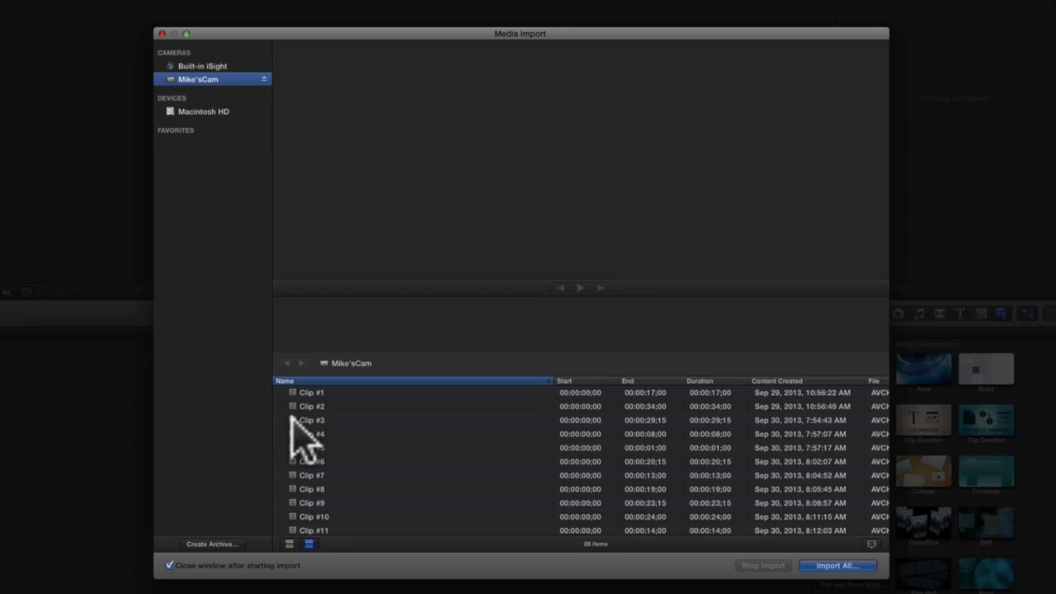
{"action": "left_click", "coordinate": [295, 420]}
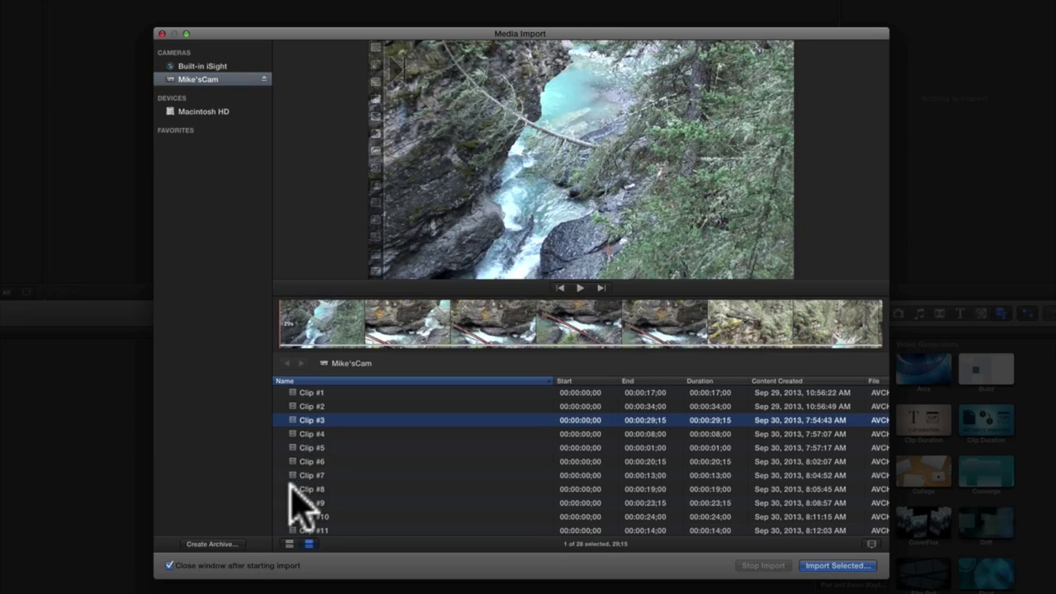
{"action": "left_click", "coordinate": [293, 488], "text": "shift"}
{"action": "left_click", "coordinate": [862, 566]}
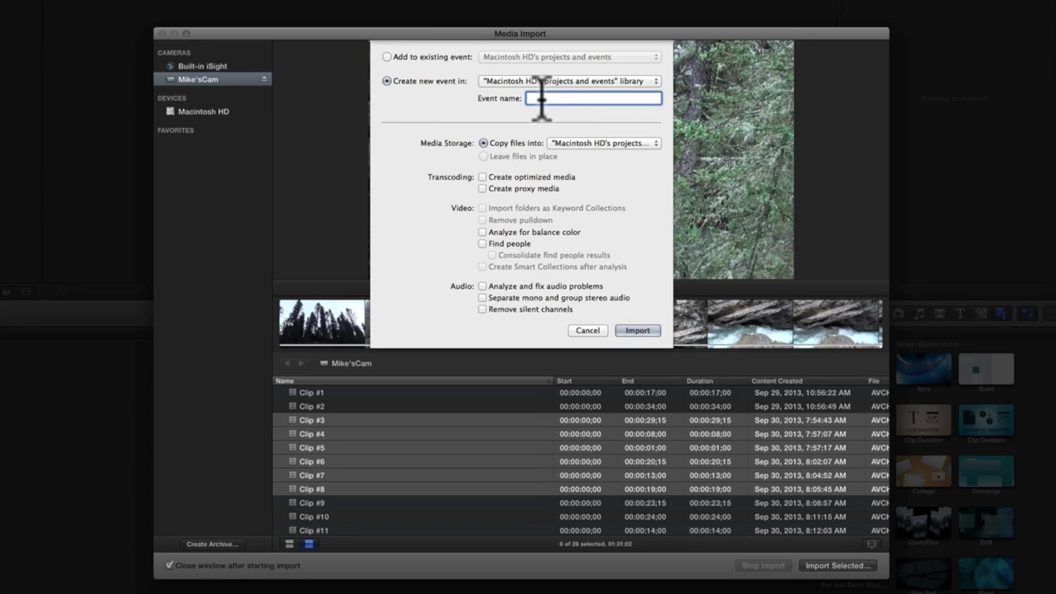
- Import the six camera clips into a new event named 'Banff'
{"action": "type", "text": "Banff"}
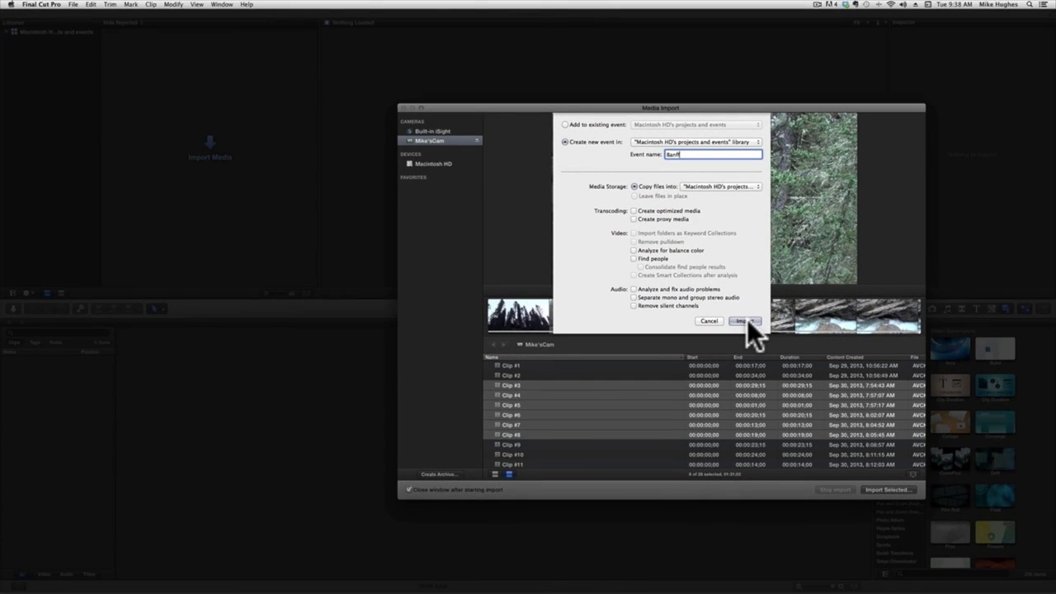
{"action": "left_click", "coordinate": [746, 319]}
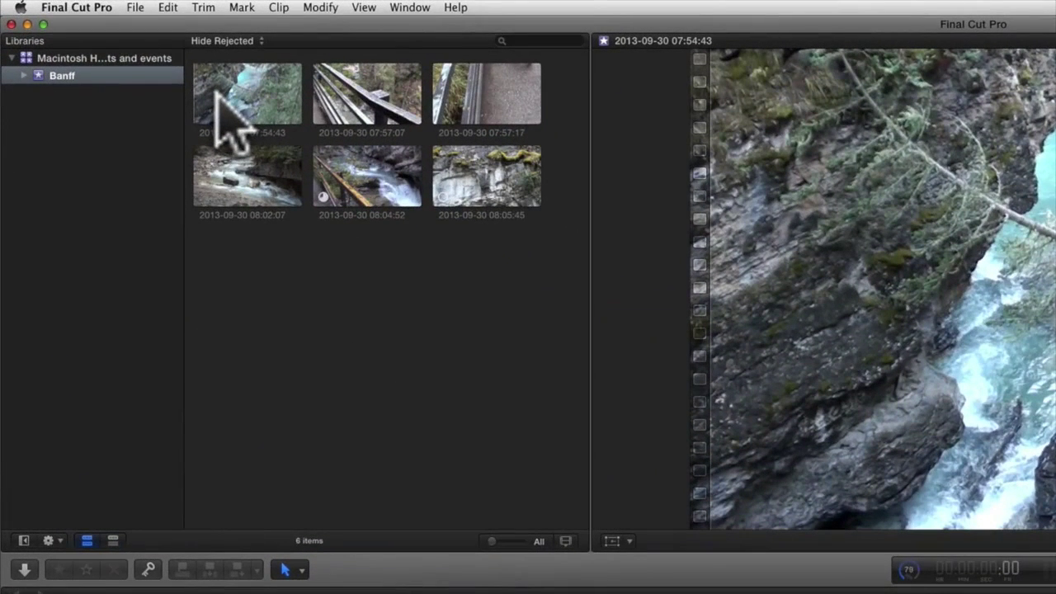
- Select the boardwalk railing clip and play it in the viewer, then stop playback
{"action": "left_click", "coordinate": [225, 120]}
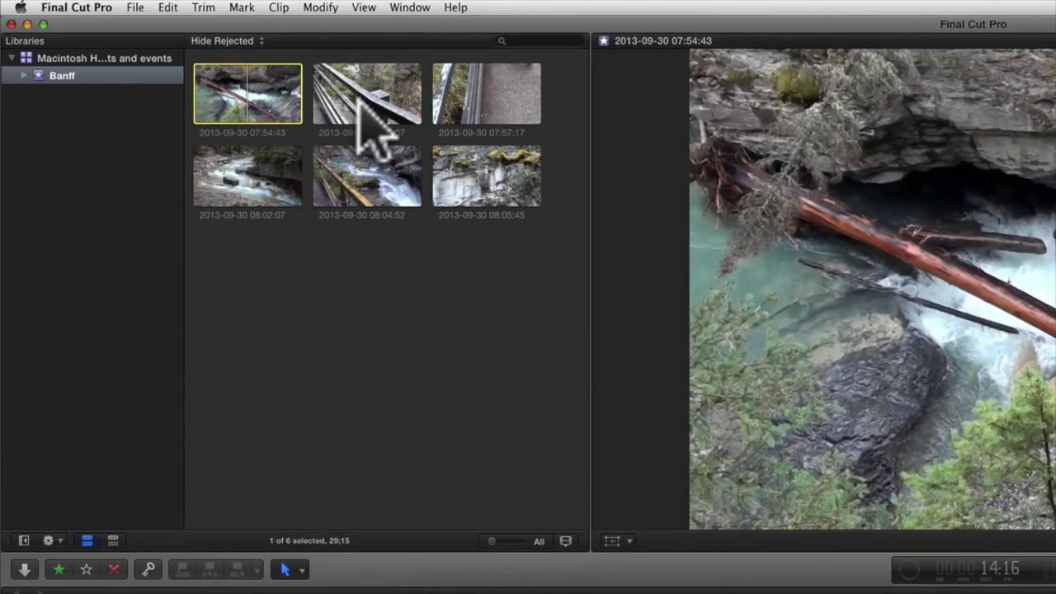
{"action": "left_click", "coordinate": [384, 94]}
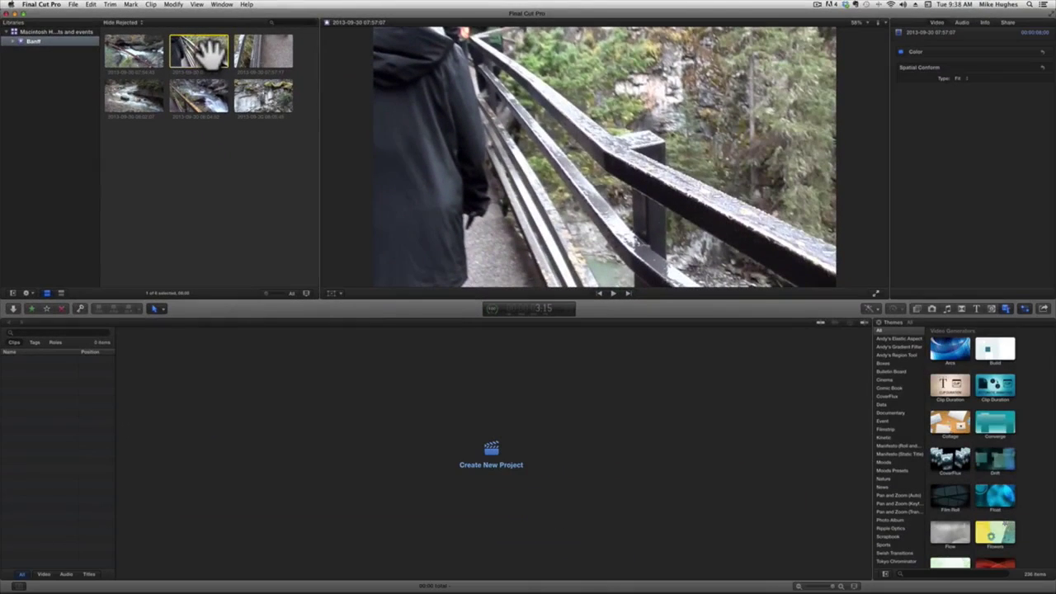
{"action": "key", "text": "space"}
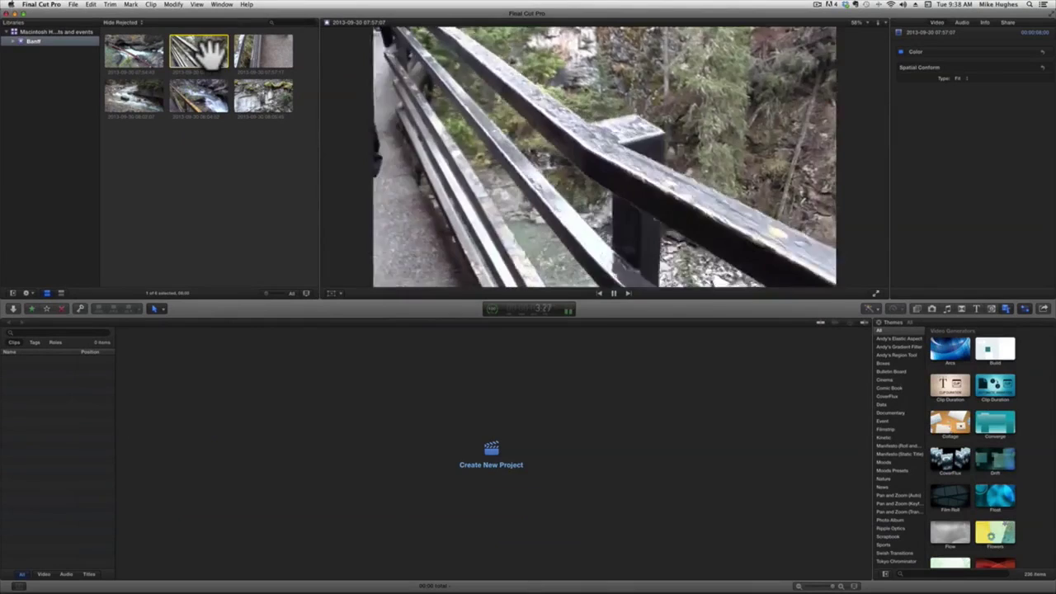
{"action": "key", "text": "space"}
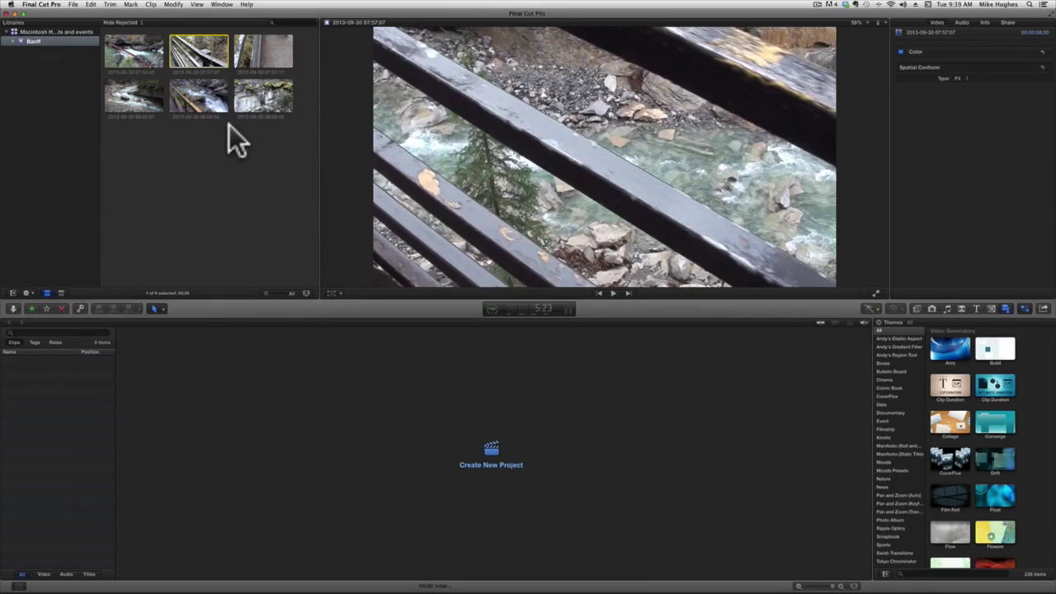
- Select the canyon walking-path clip and mark an in/out range on it
{"action": "left_click", "coordinate": [259, 101]}
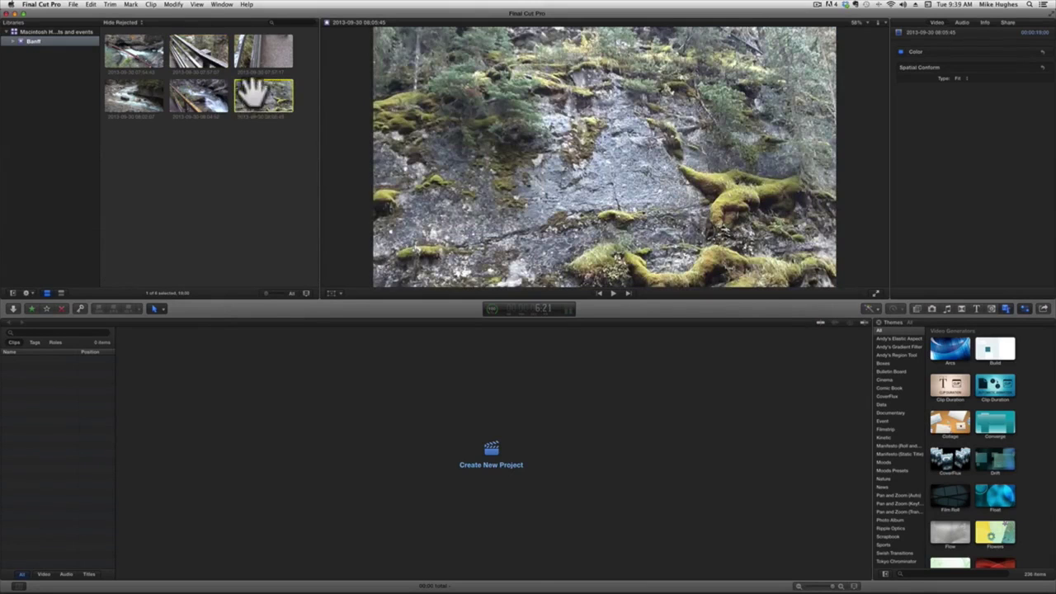
{"action": "left_click", "coordinate": [214, 94]}
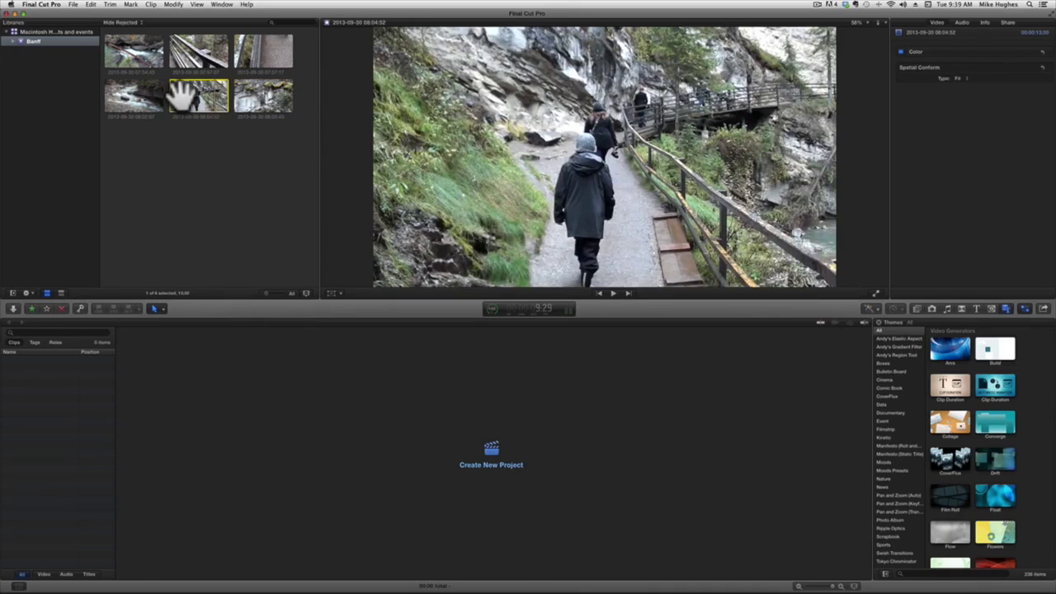
{"action": "key", "text": "i"}
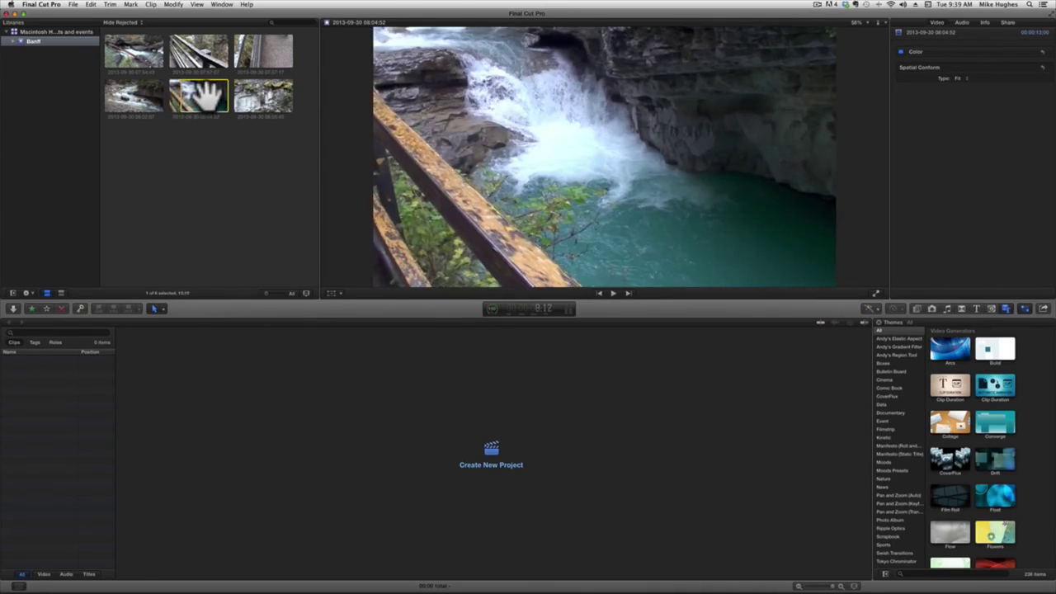
{"action": "key", "text": "o"}
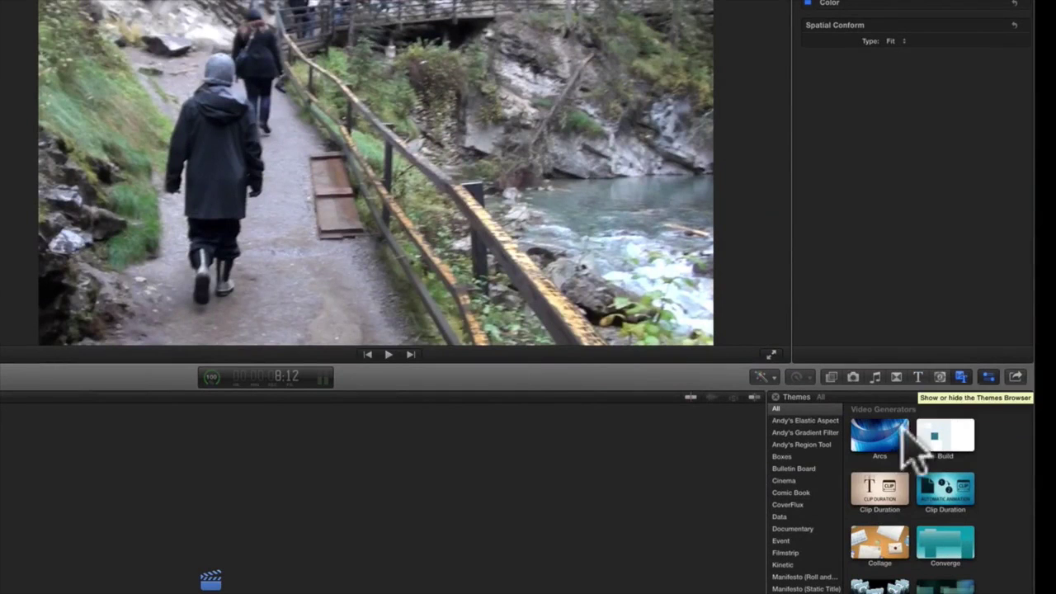
- Browse the generators, titles, transitions, music and photo libraries, then return to the Banff event clips
{"action": "left_click", "coordinate": [865, 445]}
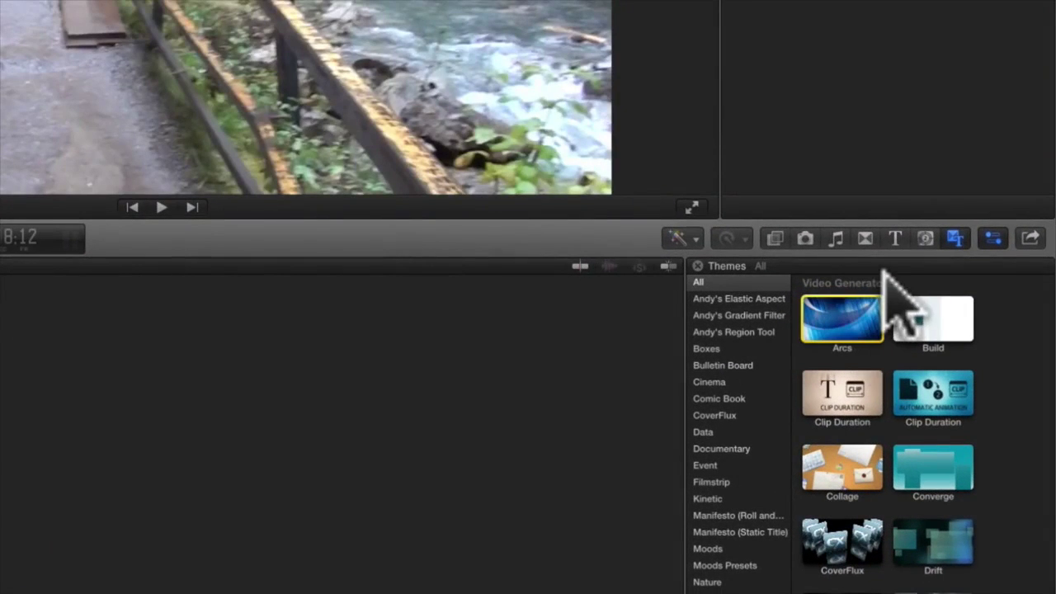
{"action": "left_click", "coordinate": [924, 236]}
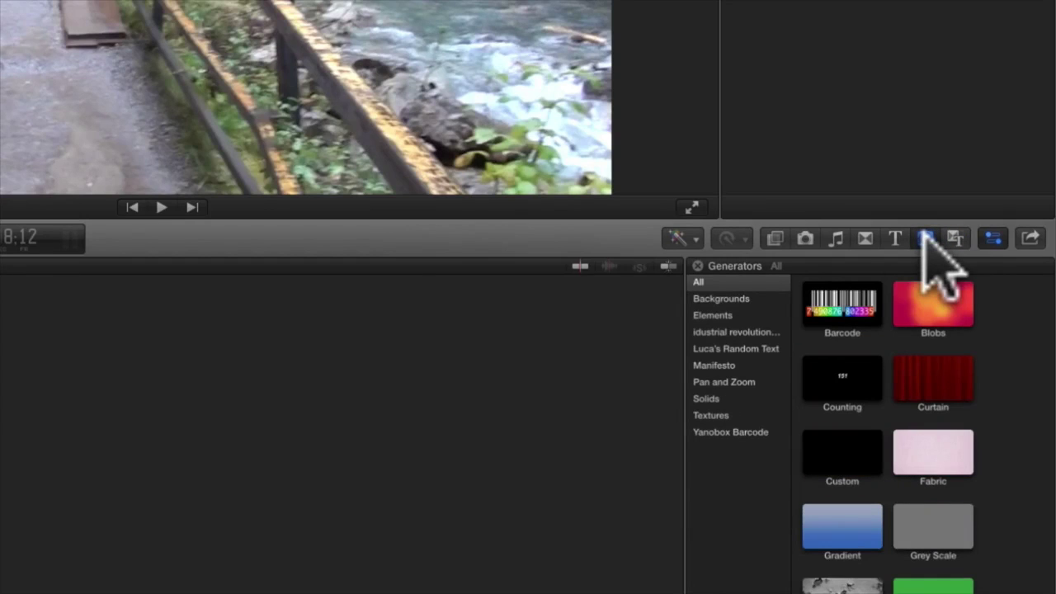
{"action": "left_click", "coordinate": [895, 237]}
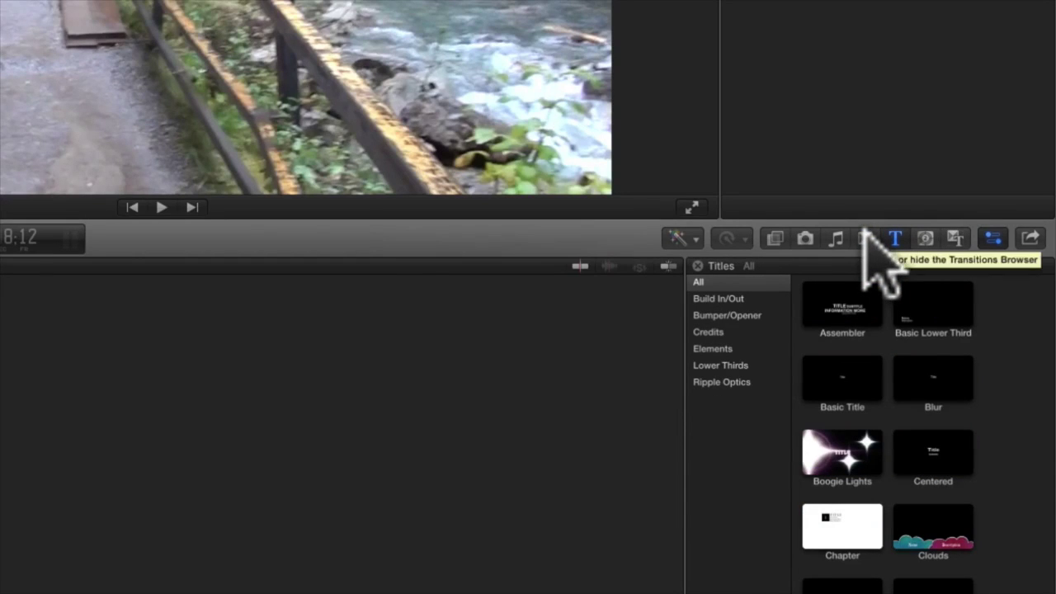
{"action": "left_click", "coordinate": [864, 239]}
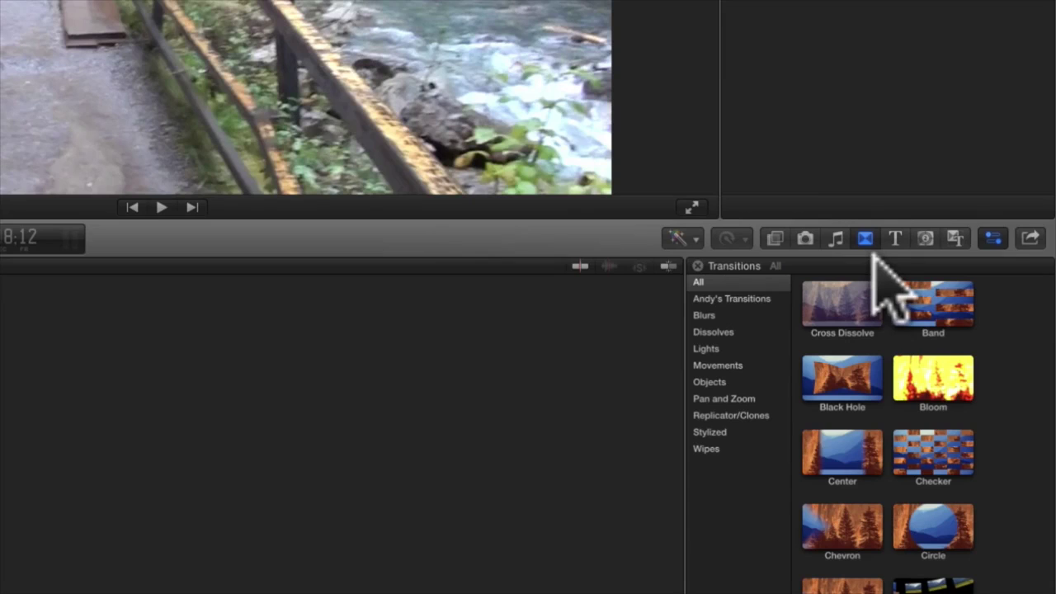
{"action": "left_click", "coordinate": [835, 237]}
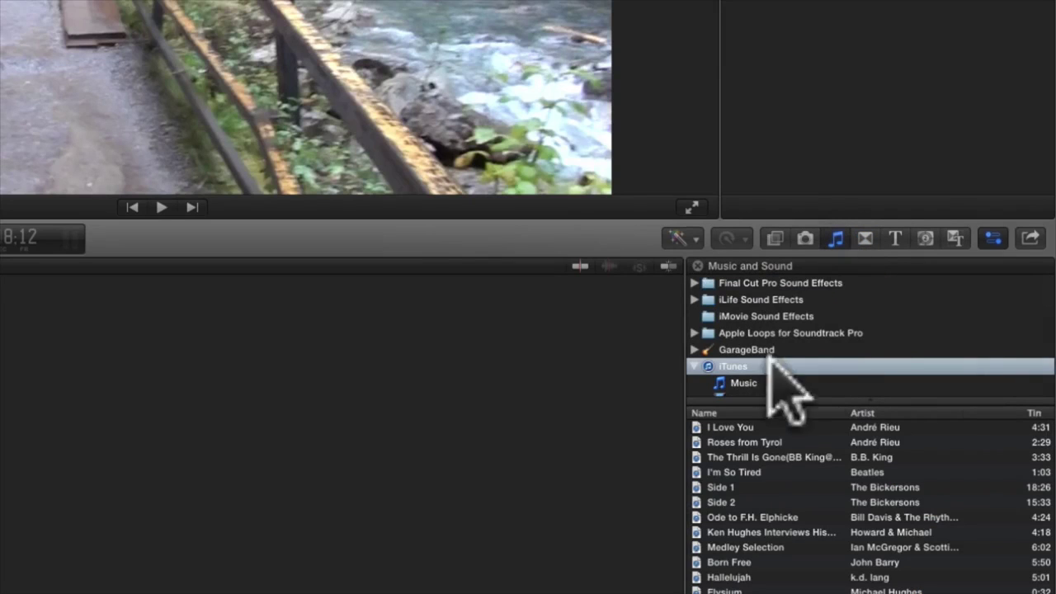
{"action": "left_click", "coordinate": [805, 238]}
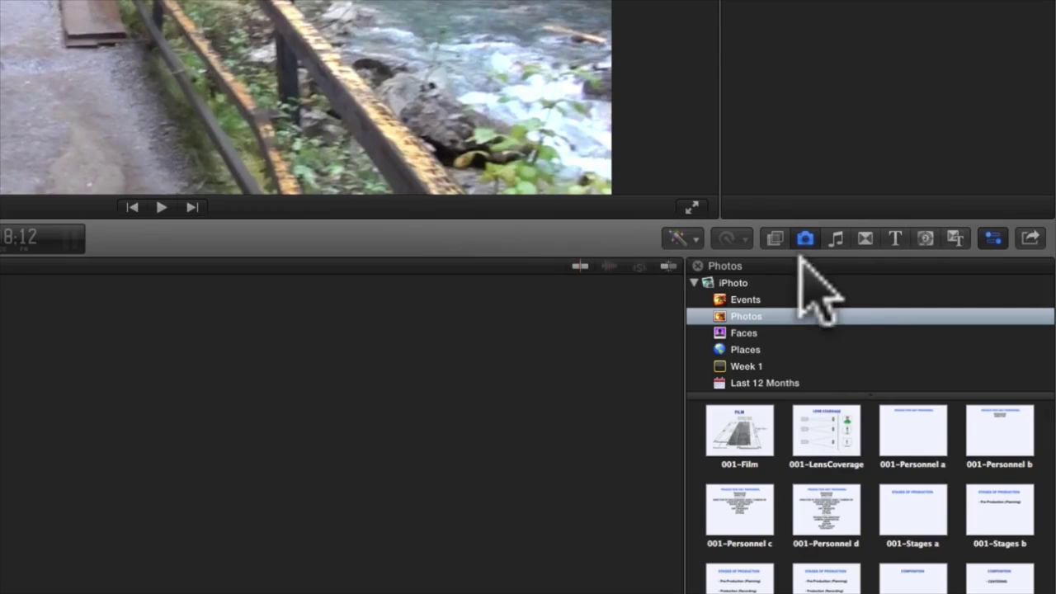
{"action": "left_click", "coordinate": [775, 239]}
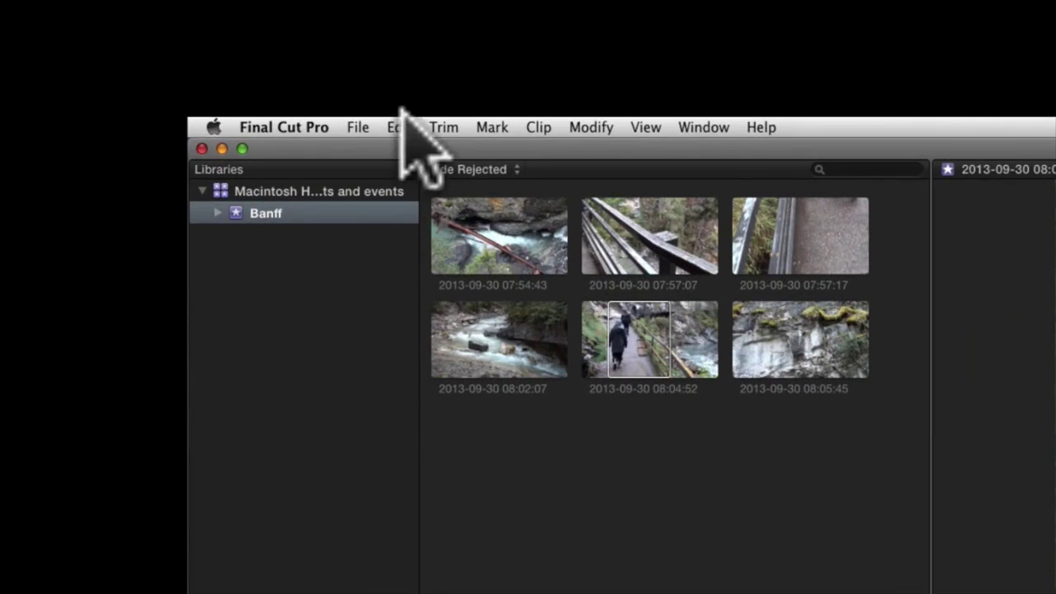
- Create a new project named 'BanffTrip' via File > New > Project
{"action": "left_click", "coordinate": [359, 125]}
{"action": "mouse_move", "coordinate": [372, 153]}
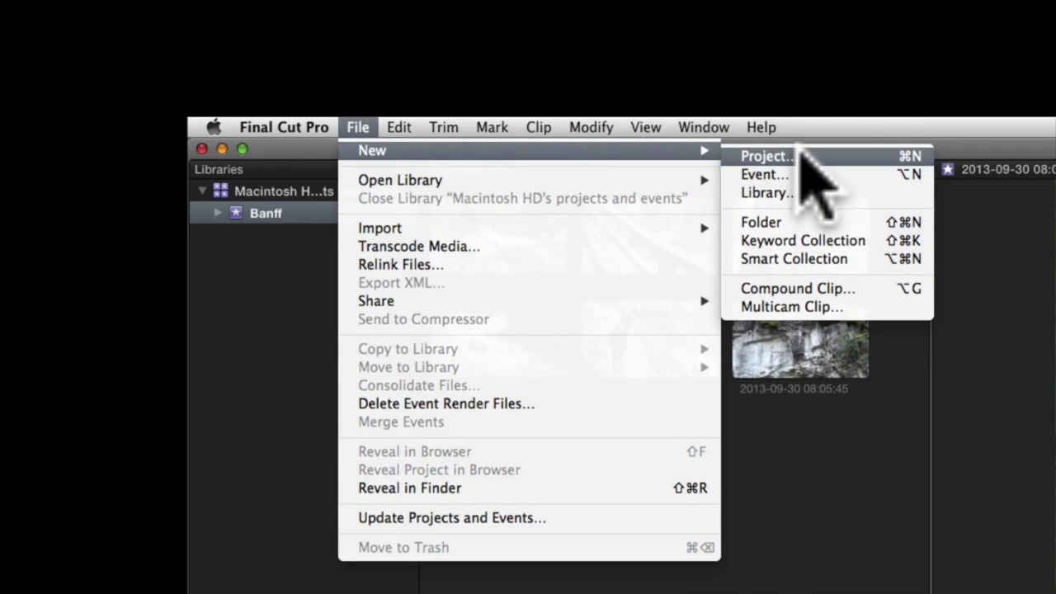
{"action": "left_click", "coordinate": [797, 153]}
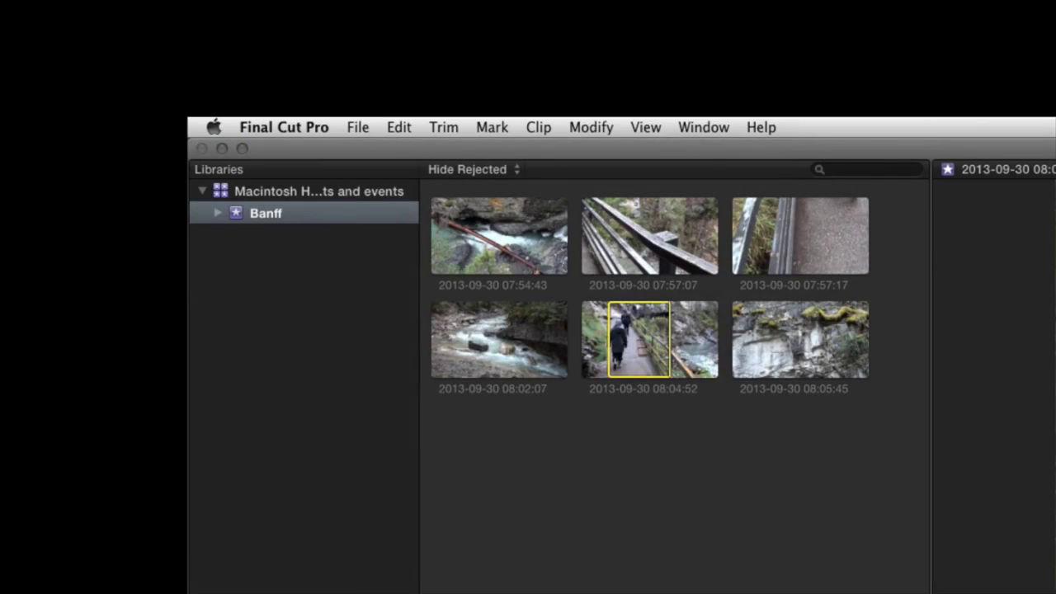
{"action": "key", "text": "Return"}
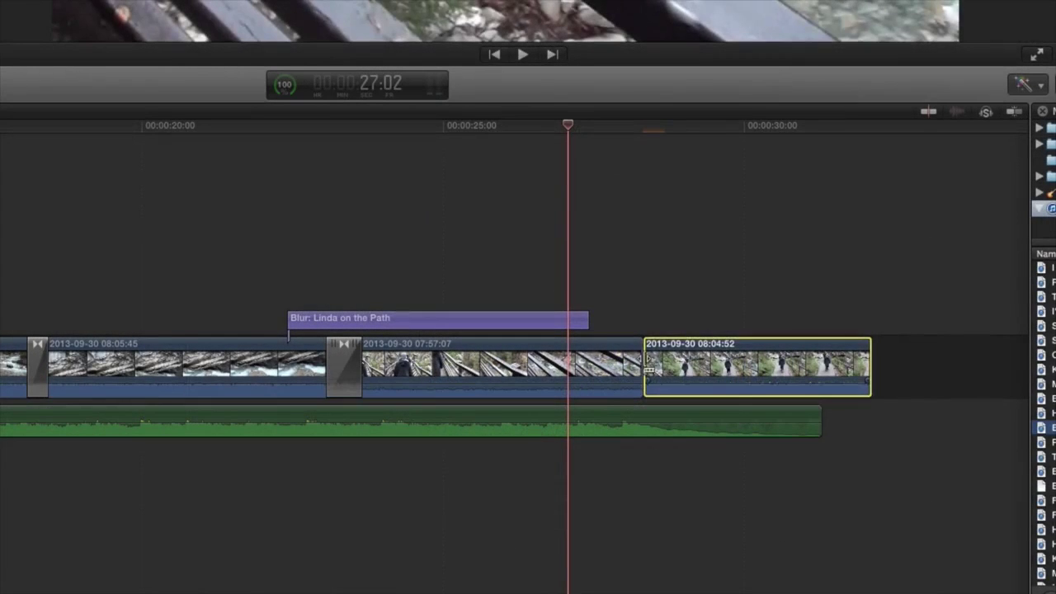
{"action": "mouse_move", "coordinate": [648, 371]}
{"action": "left_mouse_down"}
{"action": "mouse_move", "coordinate": [669, 371]}
{"action": "mouse_move", "coordinate": [639, 370]}
{"action": "left_mouse_up"}
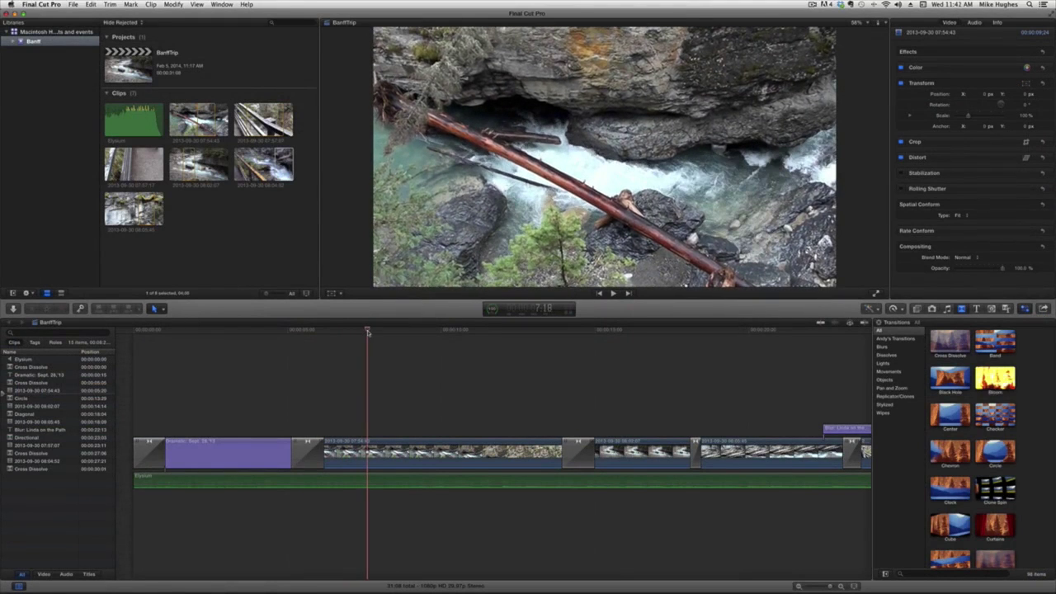
{"action": "left_click_drag", "start_coordinate": [368, 333], "coordinate": [33, 340]}
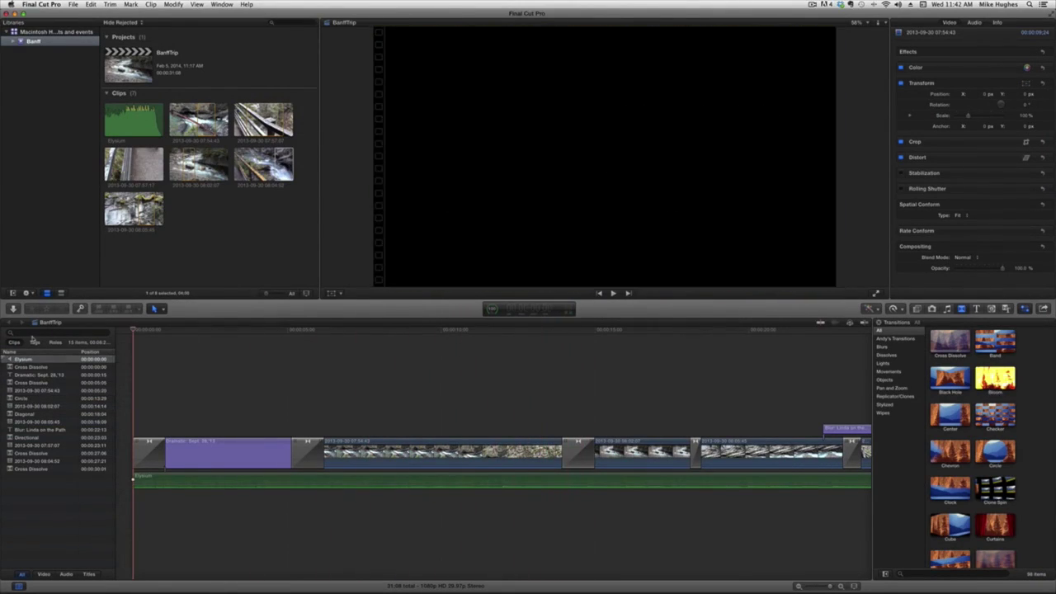
{"action": "key", "text": "space"}
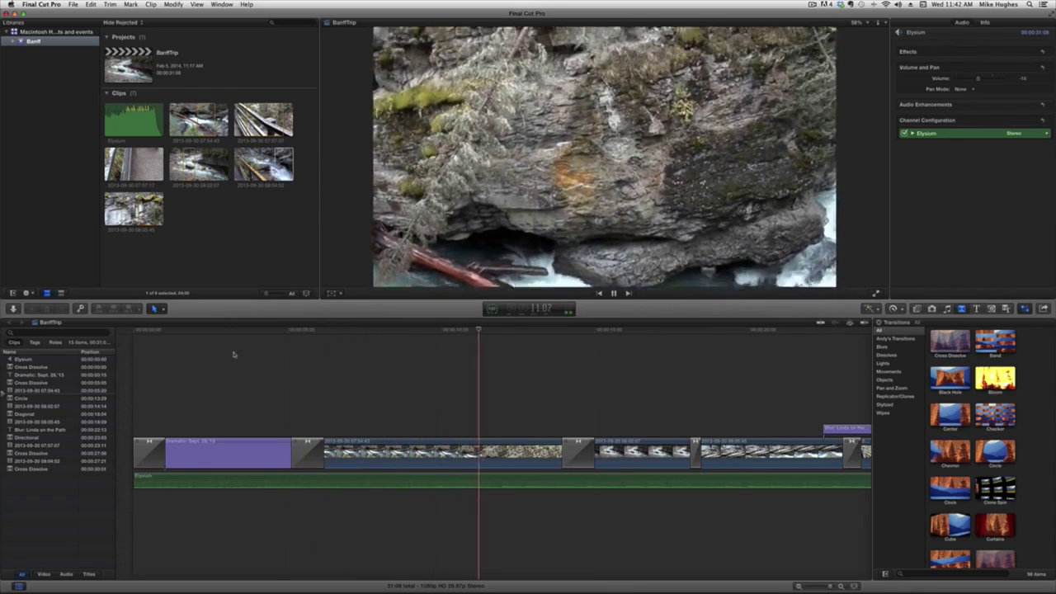
{"action": "key", "text": "space"}
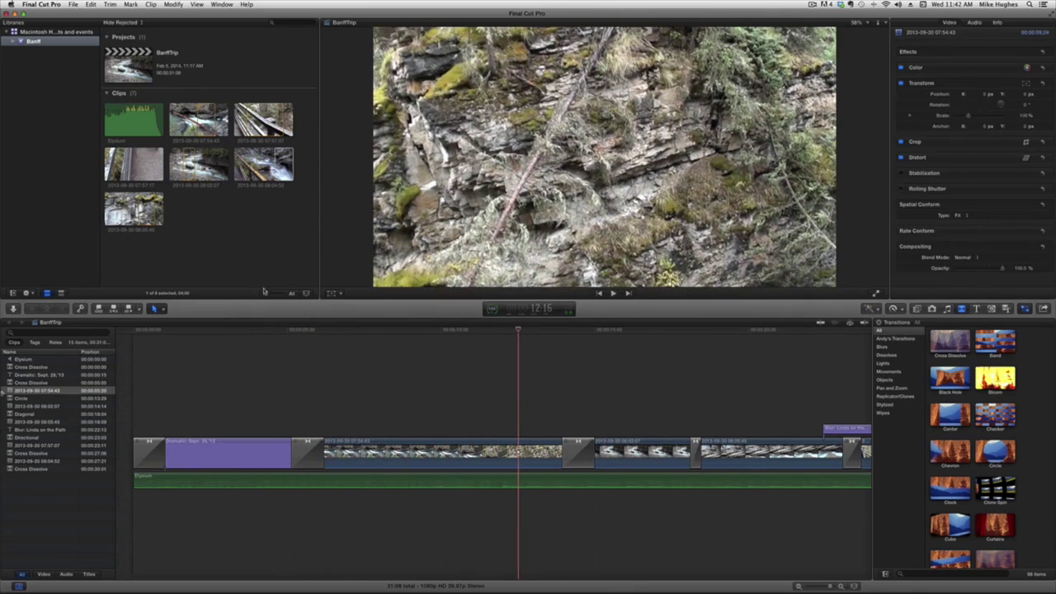
- Delete the last clip's end transition and add a Cross Dissolve in its place
{"action": "scroll", "coordinate": [641, 450], "scroll_direction": "right", "scroll_amount": 10}
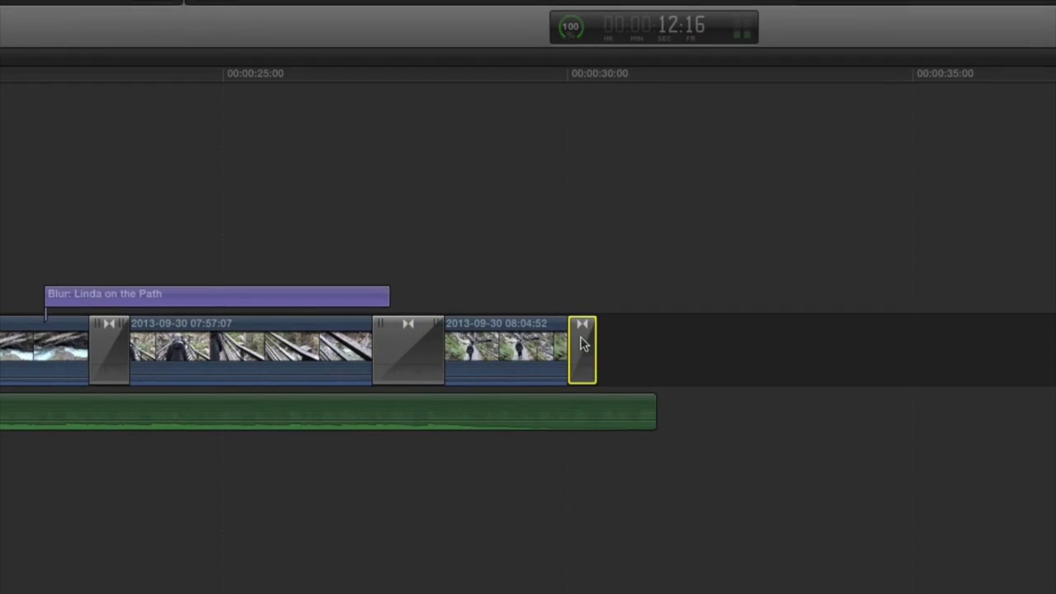
{"action": "key", "text": "Delete"}
{"action": "left_click_drag", "start_coordinate": [527, 351], "coordinate": [707, 353]}
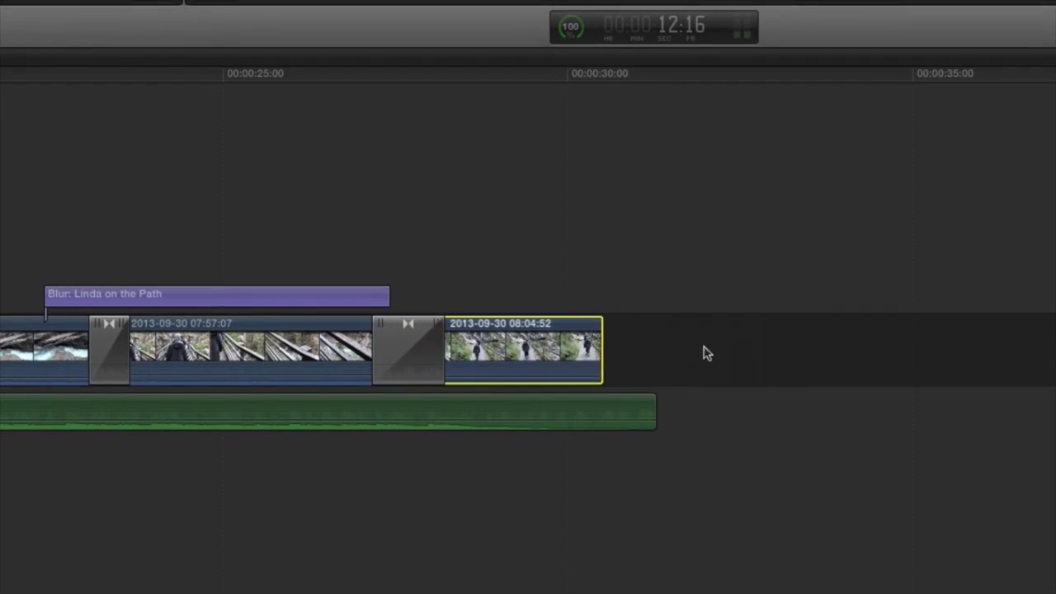
{"action": "left_click_drag", "start_coordinate": [565, 348], "coordinate": [752, 348]}
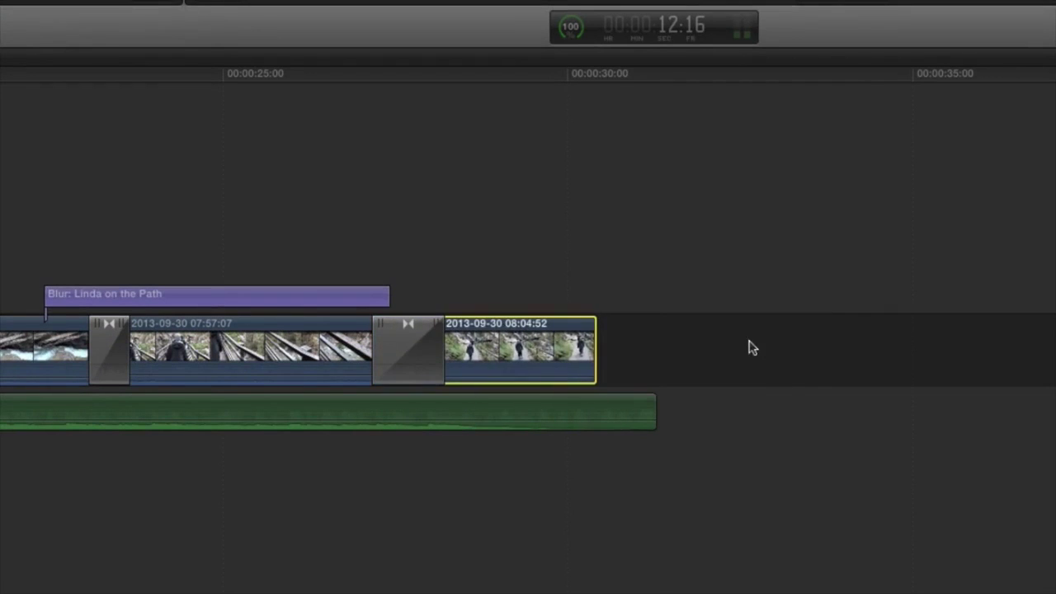
{"action": "left_click_drag", "start_coordinate": [532, 340], "coordinate": [738, 338]}
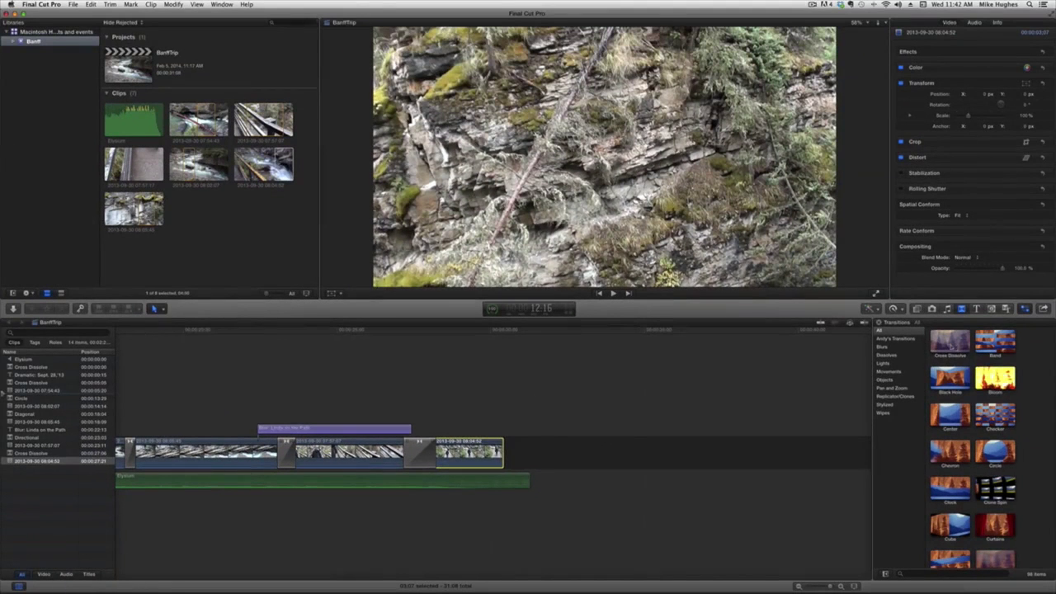
{"action": "left_click_drag", "start_coordinate": [950, 342], "coordinate": [492, 452]}
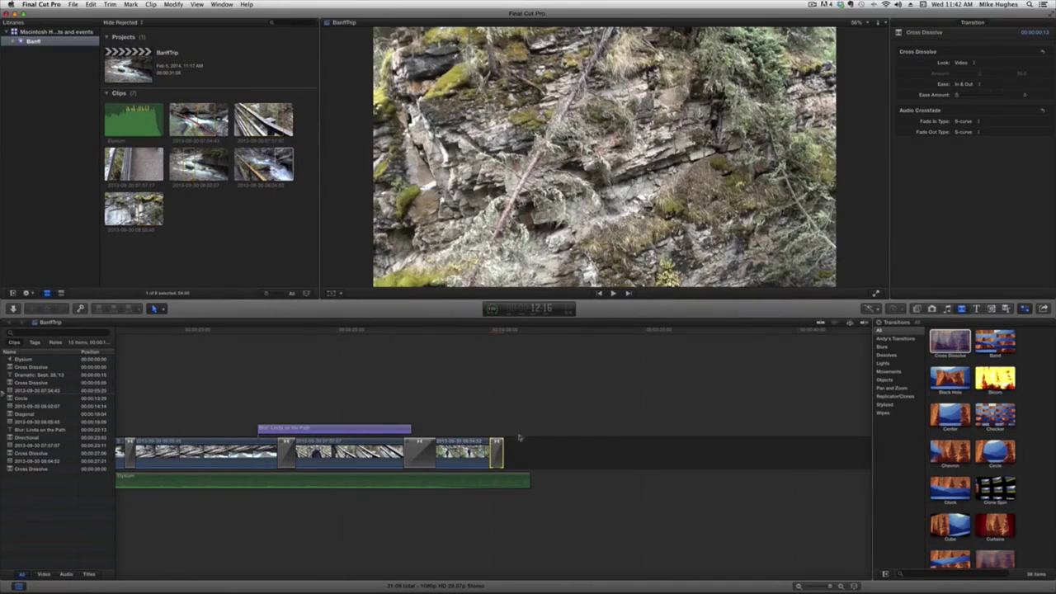
- Deselect the new transition and return the playhead to the opening title
{"action": "left_click", "coordinate": [507, 381]}
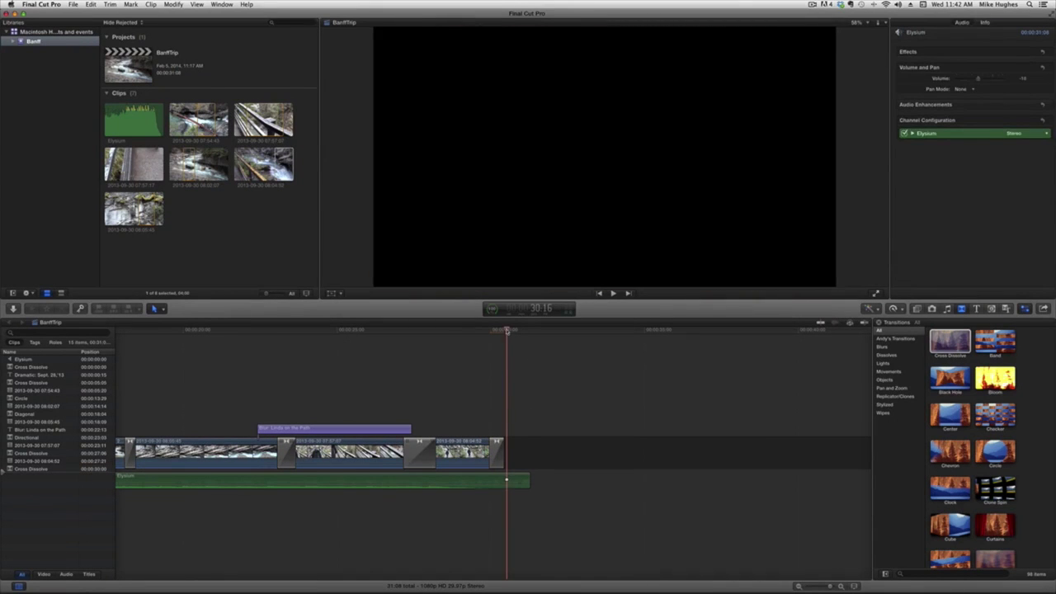
{"action": "left_click", "coordinate": [484, 388]}
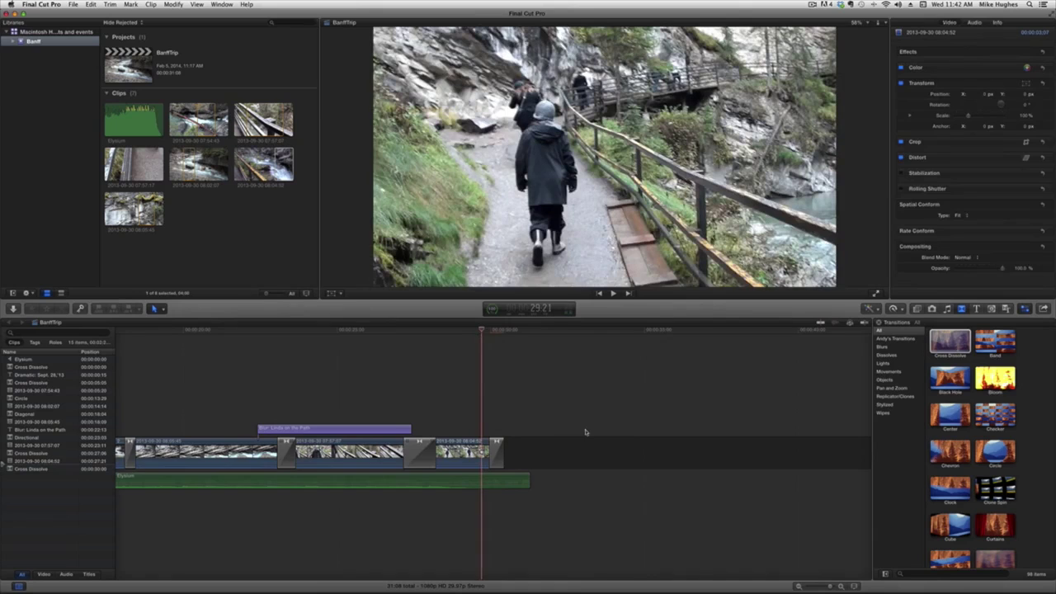
{"action": "key", "text": "super+equal"}
{"action": "scroll", "coordinate": [585, 431], "scroll_direction": "left", "scroll_amount": 10}
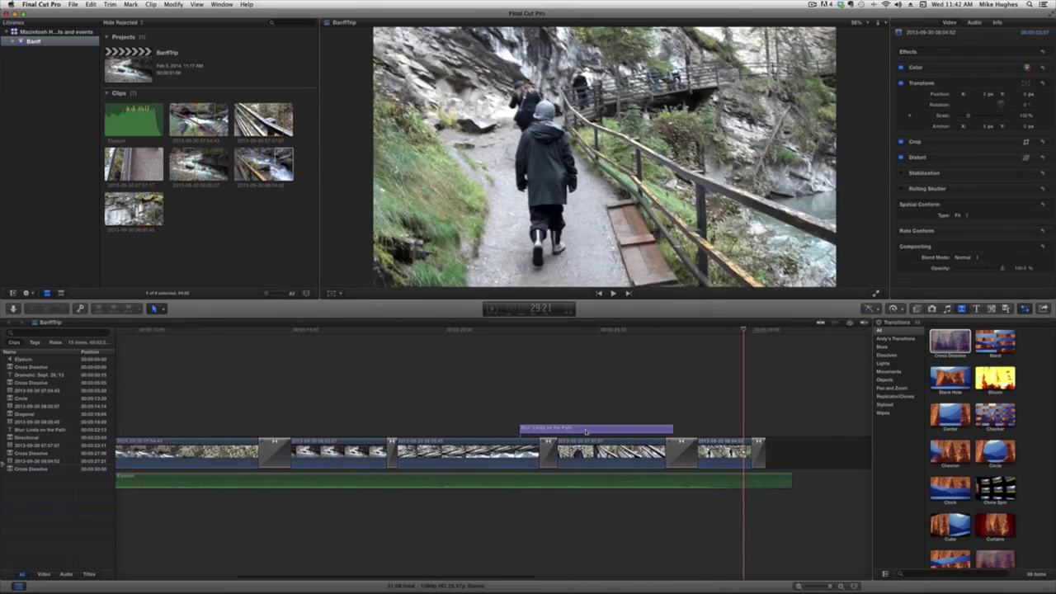
{"action": "scroll", "coordinate": [585, 431], "scroll_direction": "left", "scroll_amount": 8}
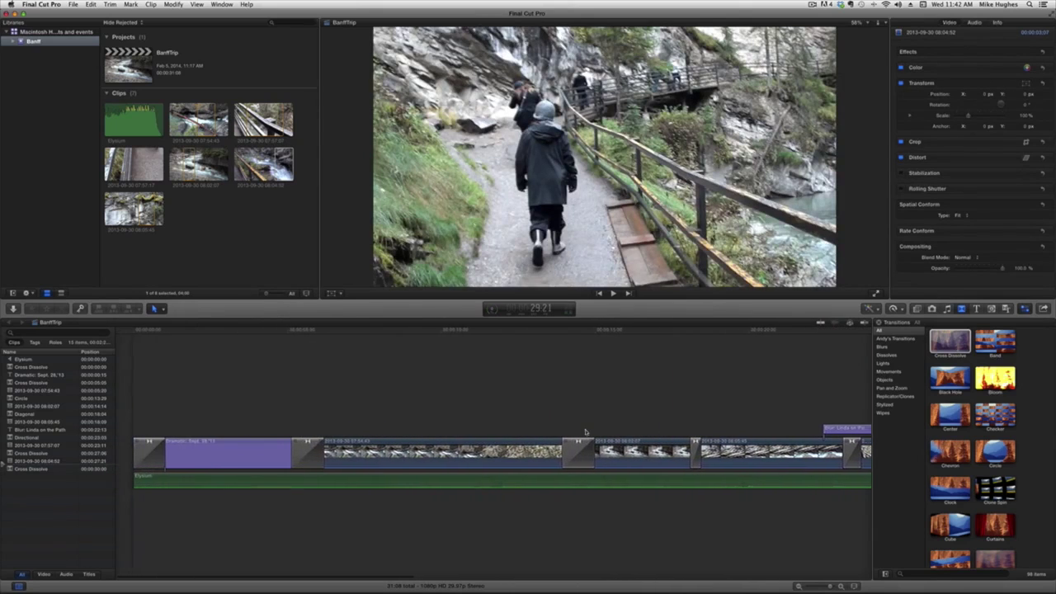
{"action": "left_click", "coordinate": [188, 331]}
{"action": "left_click_drag", "start_coordinate": [205, 331], "coordinate": [118, 334]}
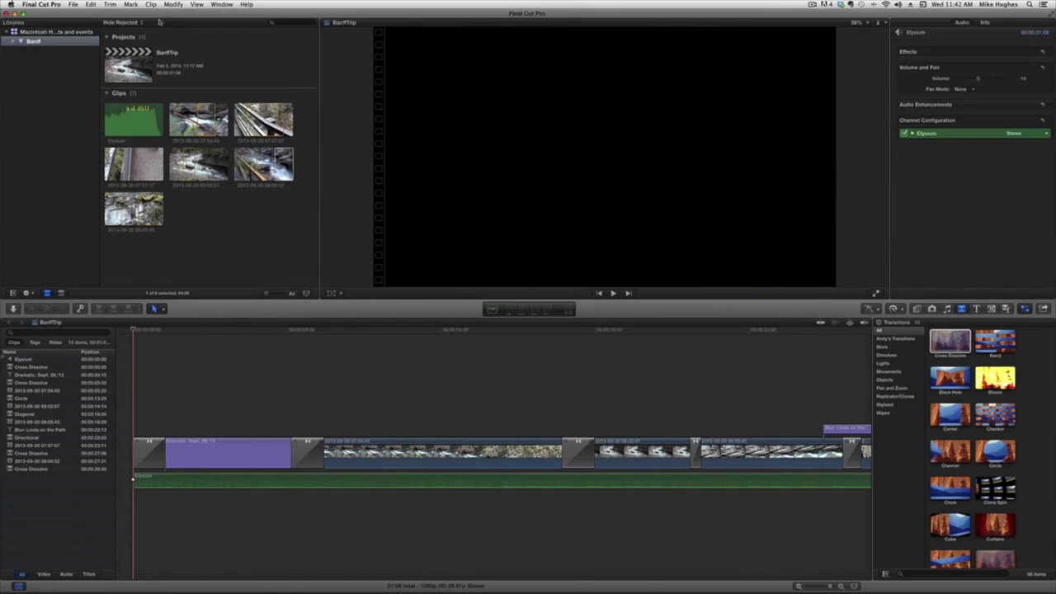
{"action": "left_click", "coordinate": [73, 4]}
{"action": "left_click", "coordinate": [72, 4]}
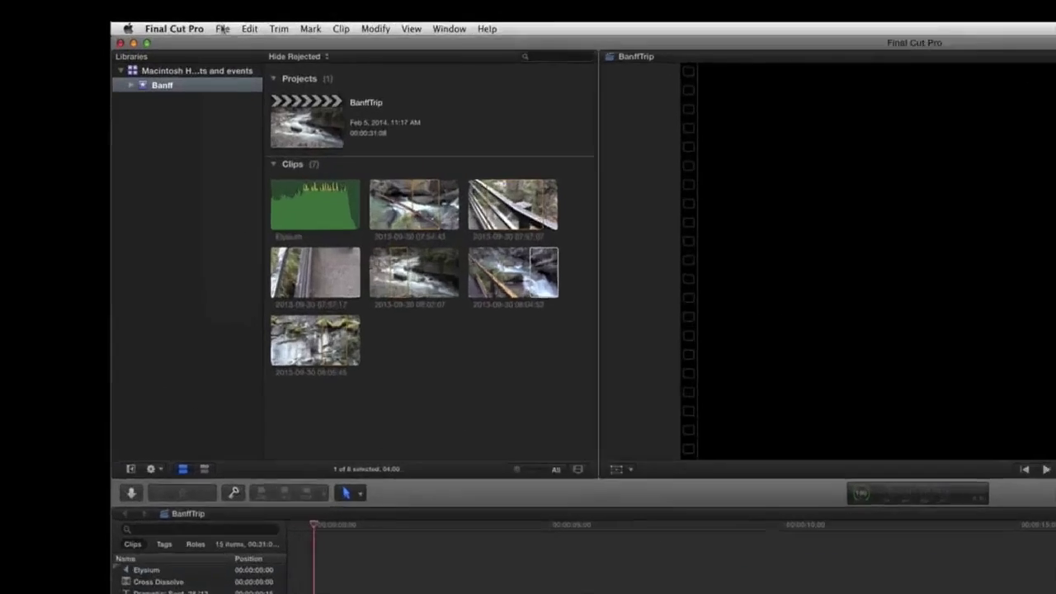
{"action": "left_click", "coordinate": [73, 4]}
{"action": "mouse_move", "coordinate": [435, 216]}
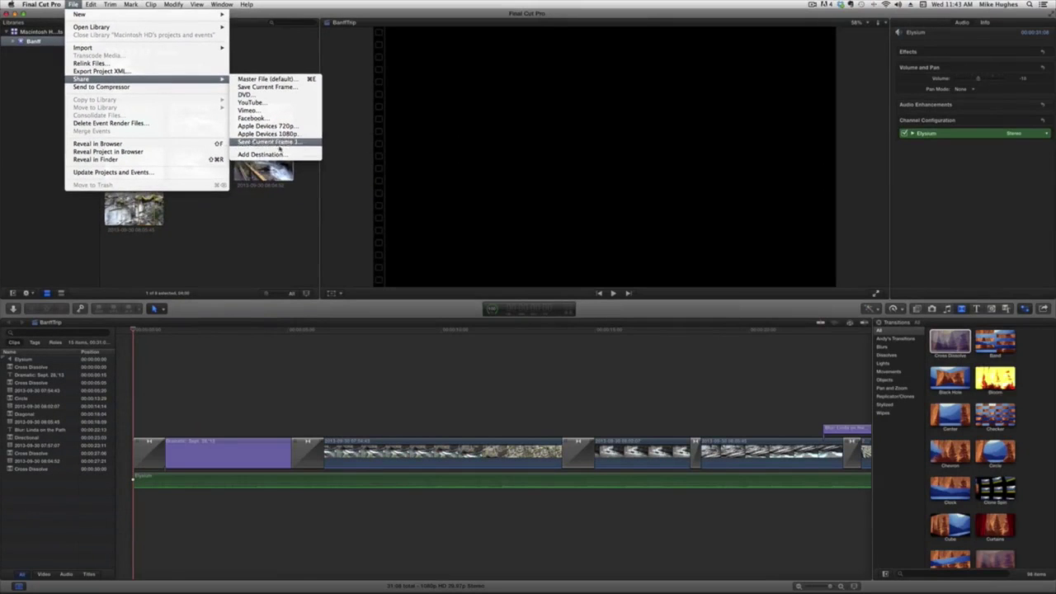
{"action": "left_click", "coordinate": [256, 201]}
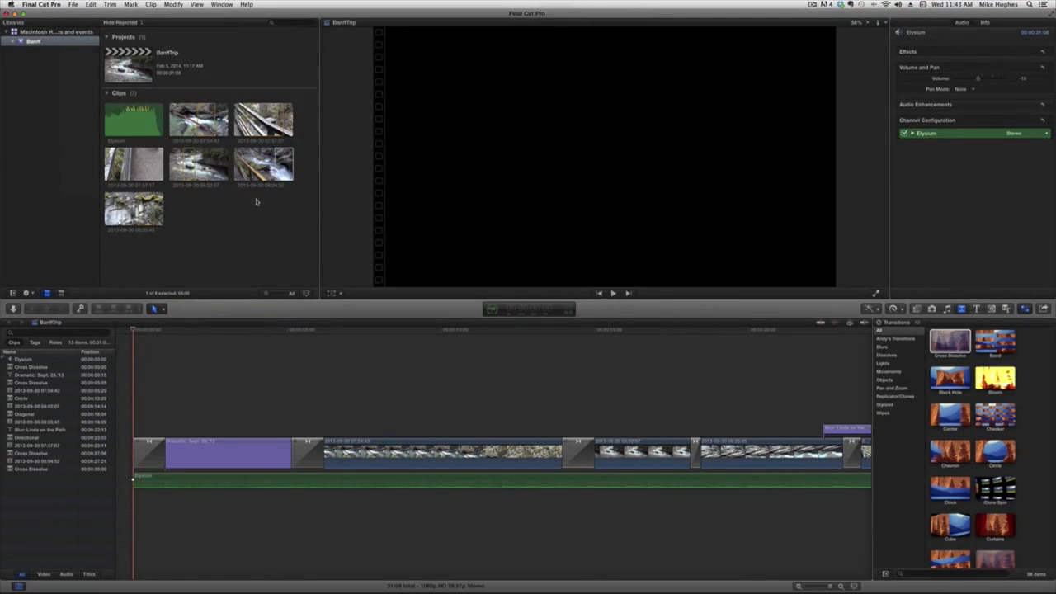